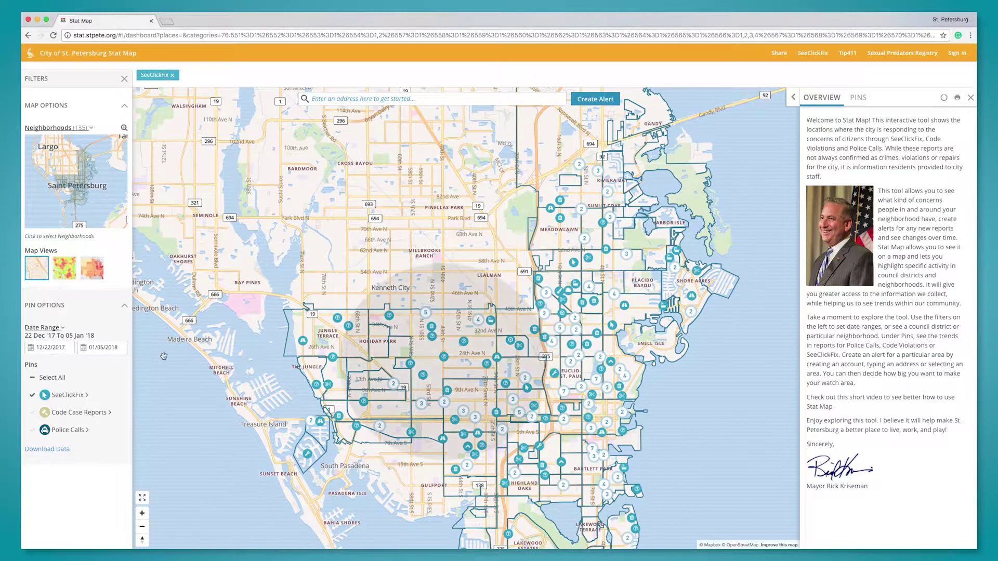
# Open one report's details, then turn on Compare to set 248 SeeClickFix pins against 440.
pyautogui.click(444, 360)
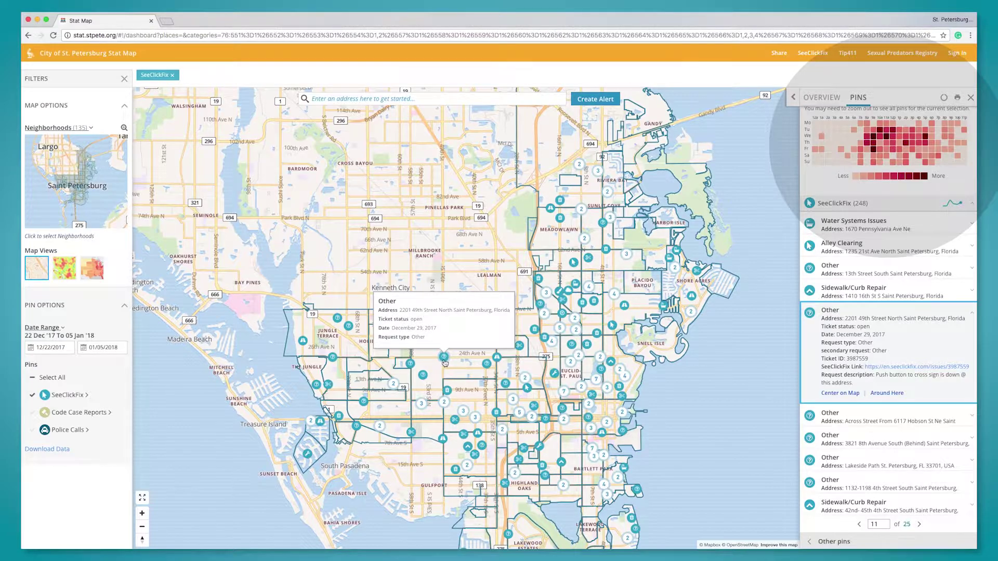
pyautogui.scroll(3, 903, 229)
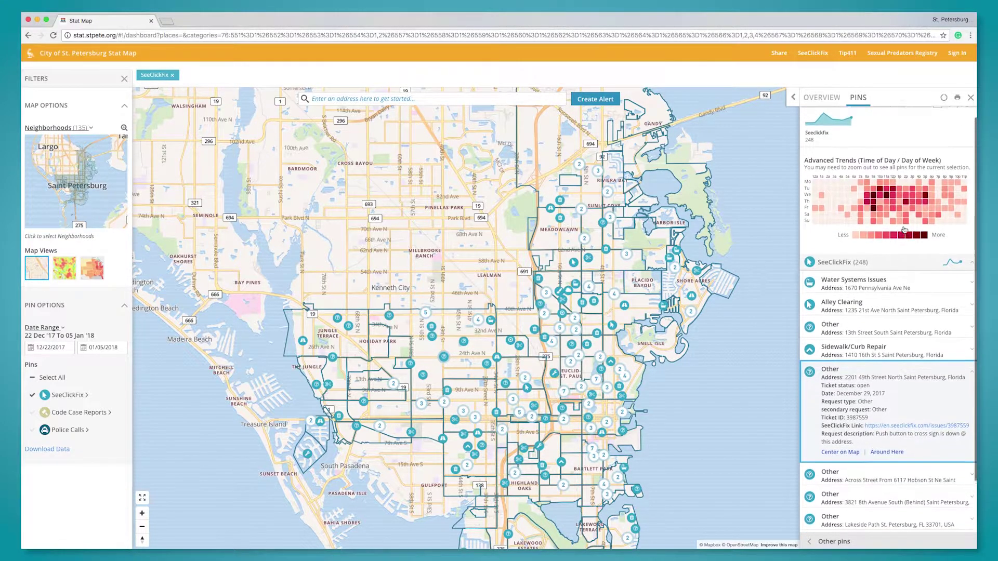
pyautogui.scroll(2, 905, 182)
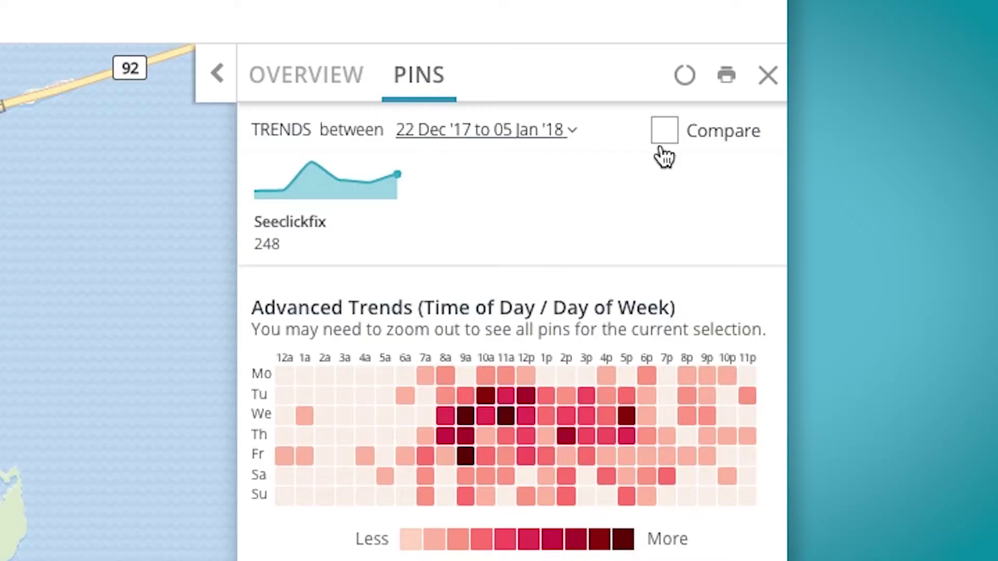
pyautogui.click(666, 135)
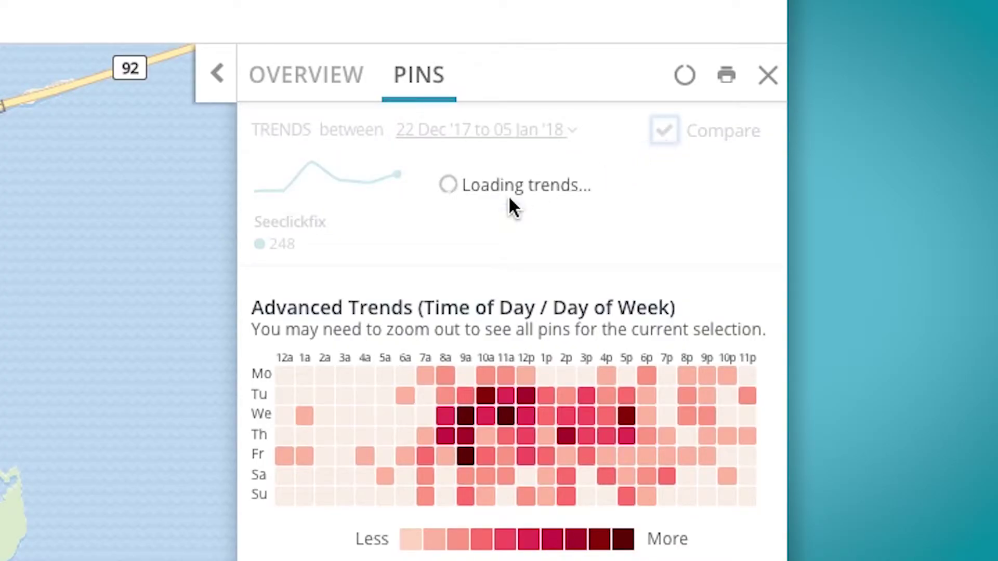
pyautogui.moveTo(352, 229)
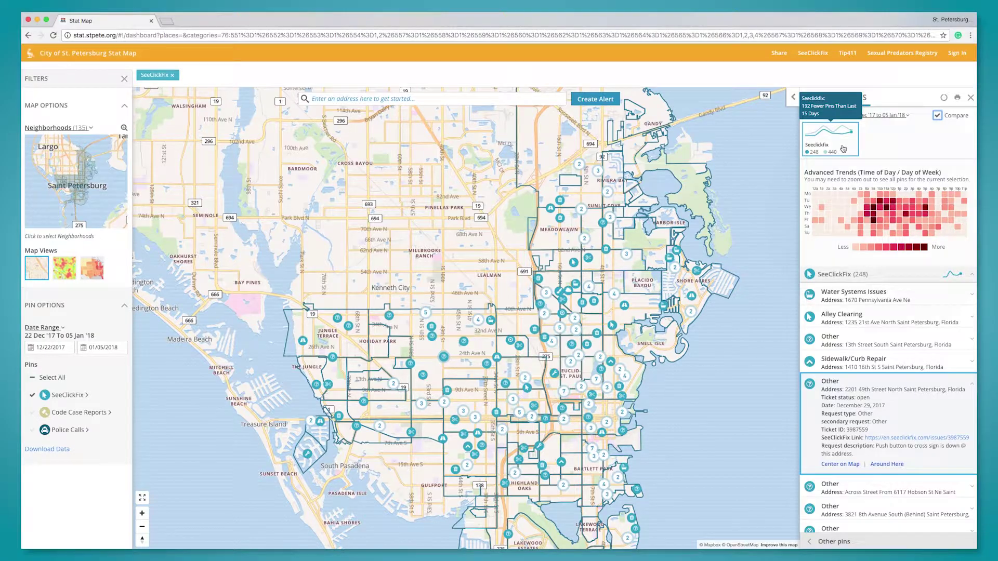
pyautogui.moveTo(872, 210)
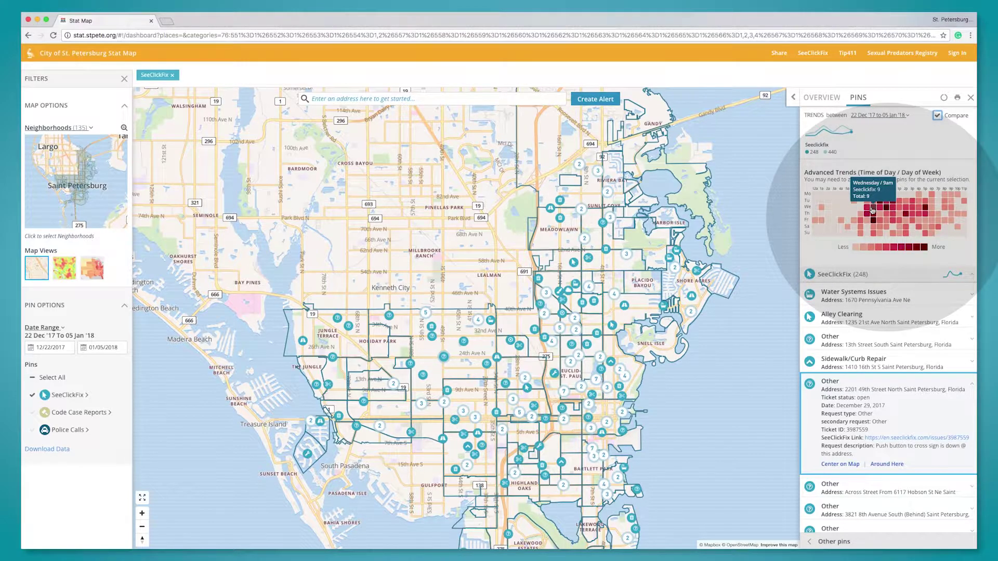
# Filter pins to Wednesday 9am and 11am and list the 23 matching SeeClickFix pins.
pyautogui.click(872, 210)
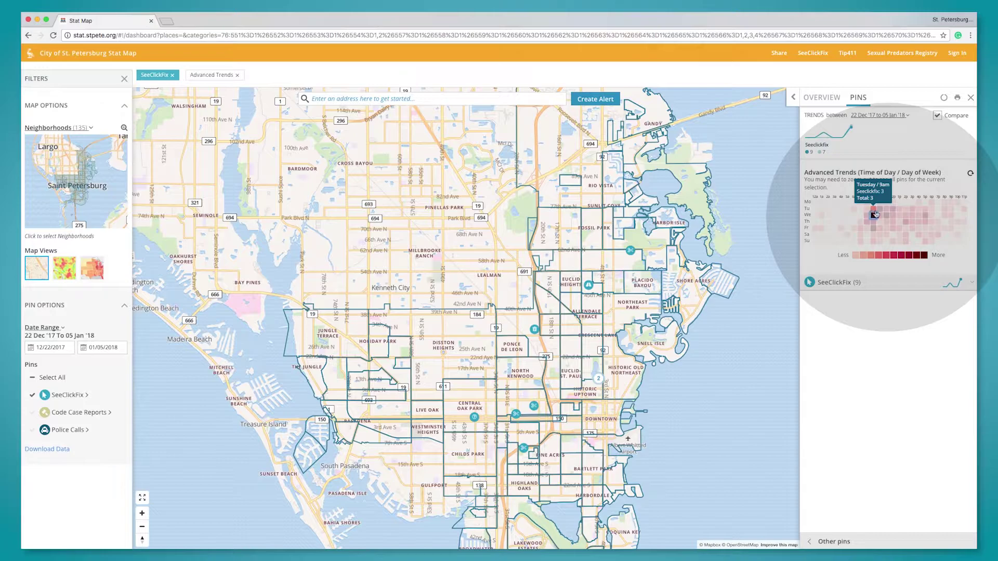
pyautogui.click(885, 215)
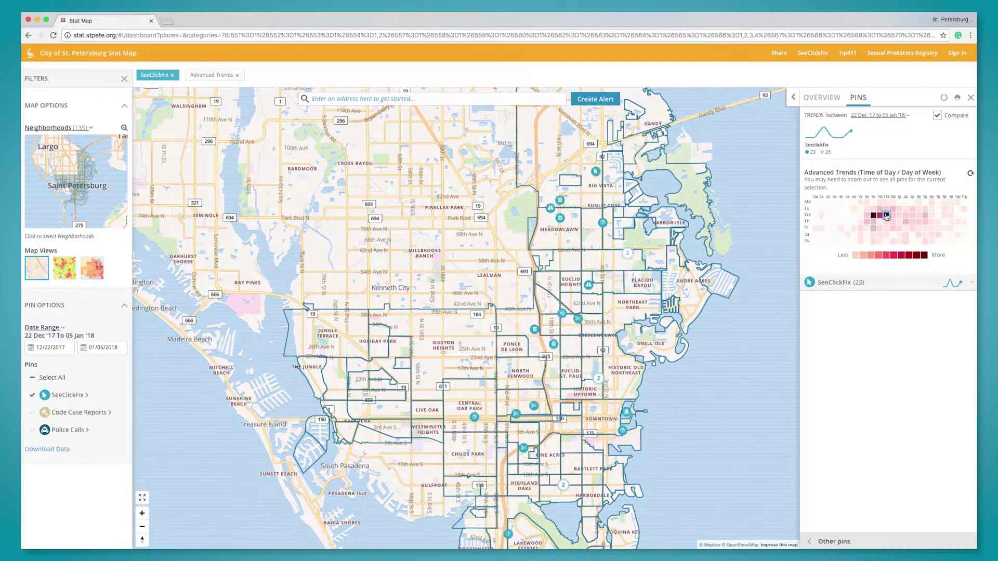
pyautogui.click(965, 282)
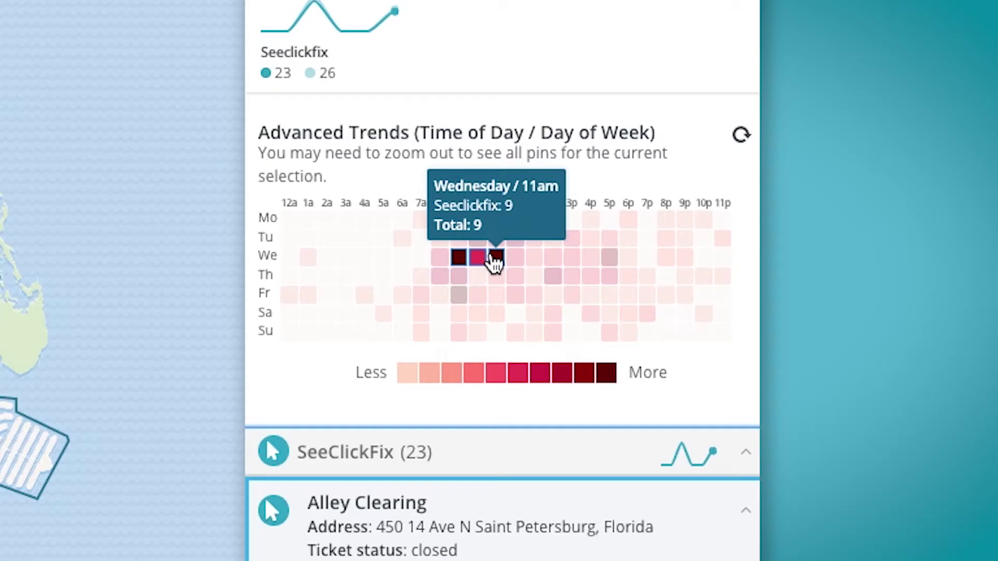
# Clear the Wednesday time-of-day filter and expand the full SeeClickFix pin list.
pyautogui.click(885, 217)
pyautogui.click(481, 258)
pyautogui.click(462, 259)
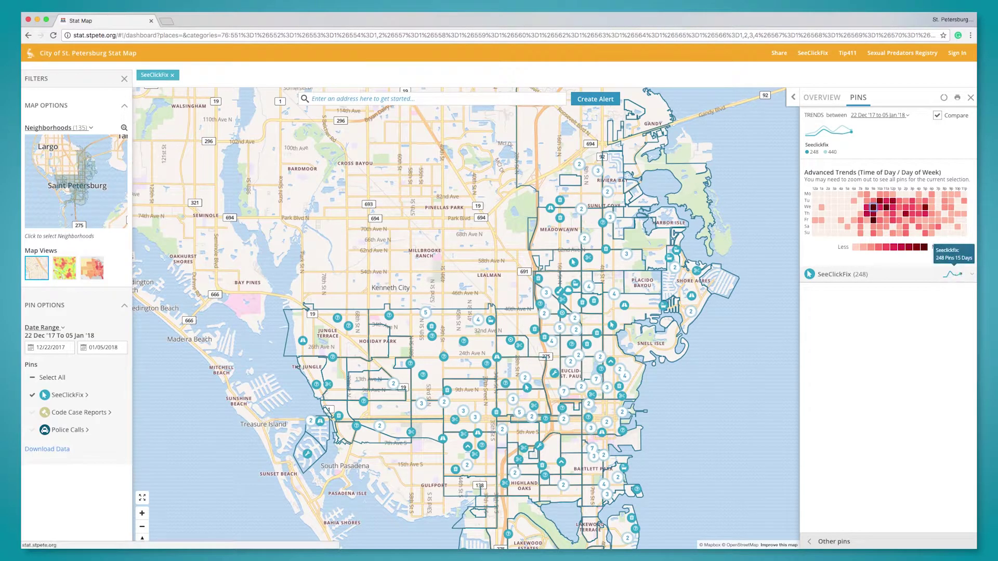
pyautogui.click(969, 275)
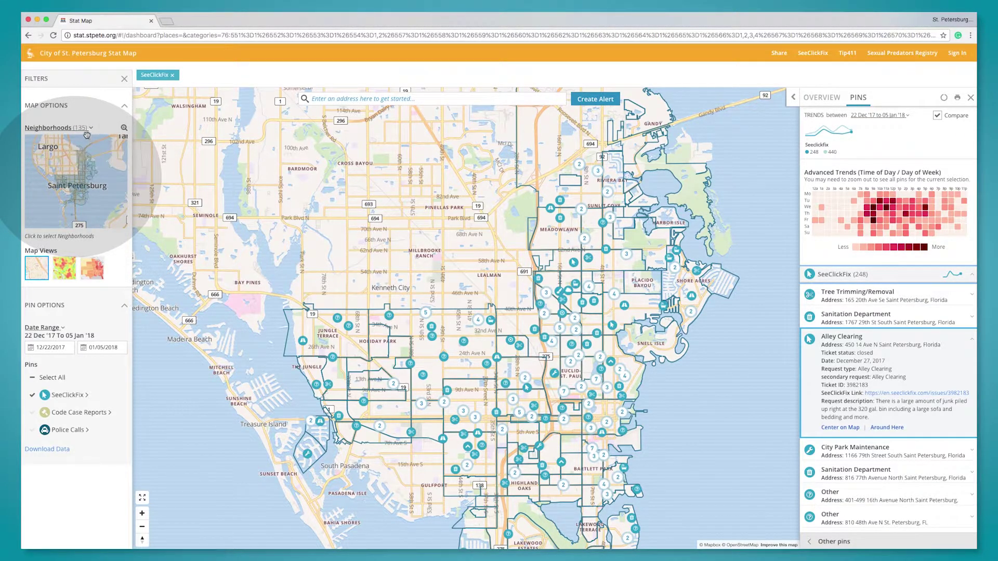
# Filter to Edgemoor, swap it for Euclid Heights in the neighborhood picker, then remove that filter.
pyautogui.click(89, 173)
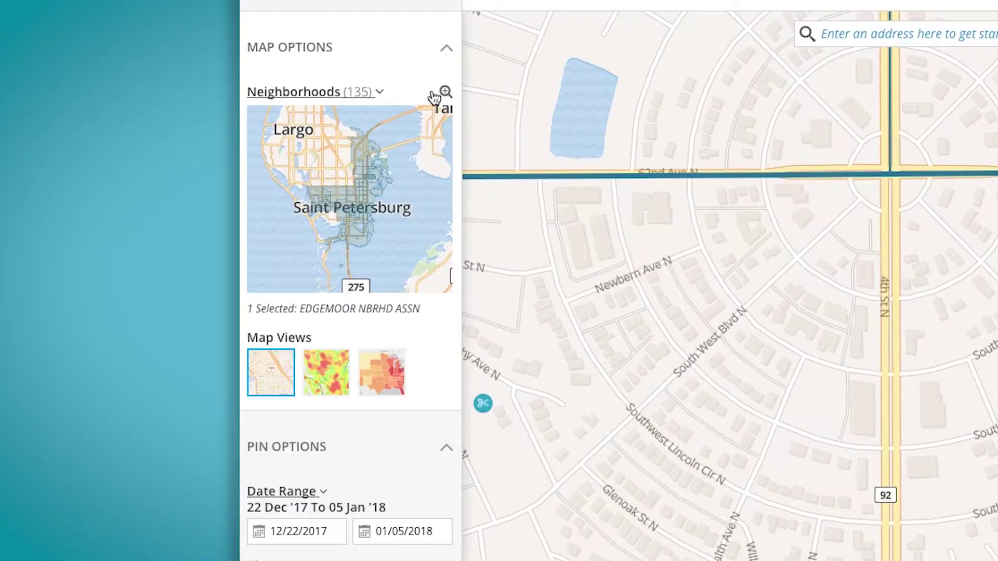
pyautogui.click(124, 128)
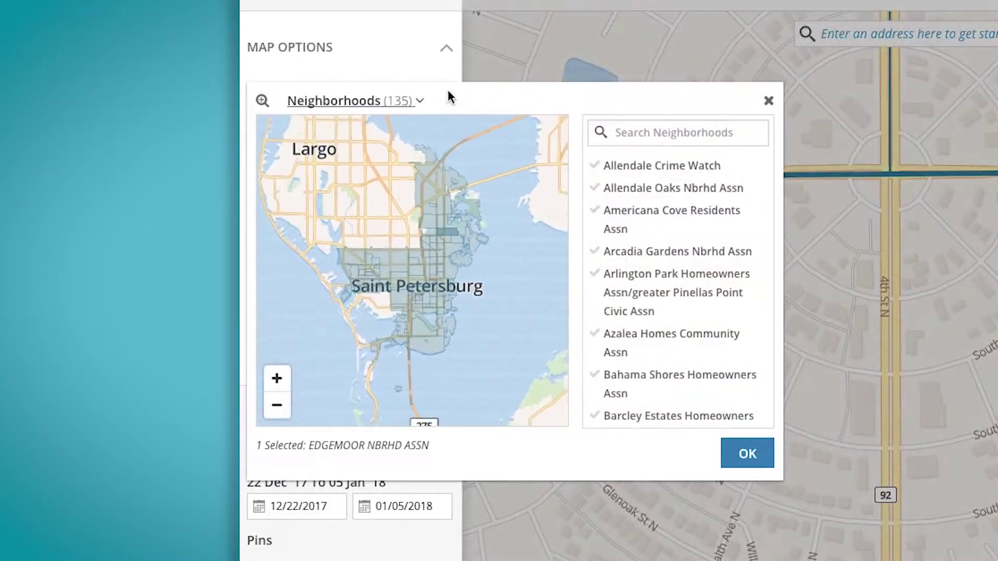
pyautogui.scroll(-10, 686, 256)
pyautogui.scroll(-5, 687, 258)
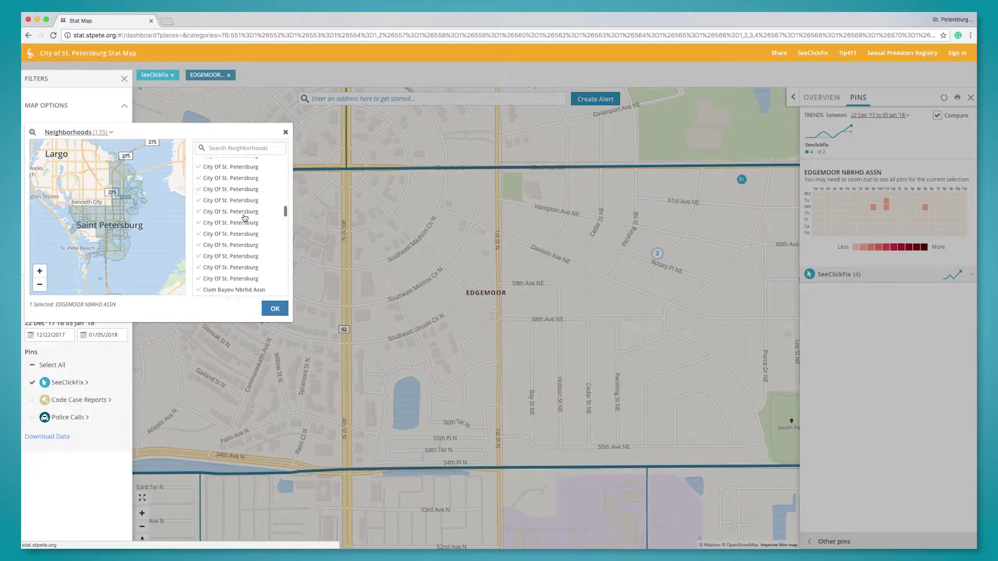
pyautogui.scroll(-6, 245, 218)
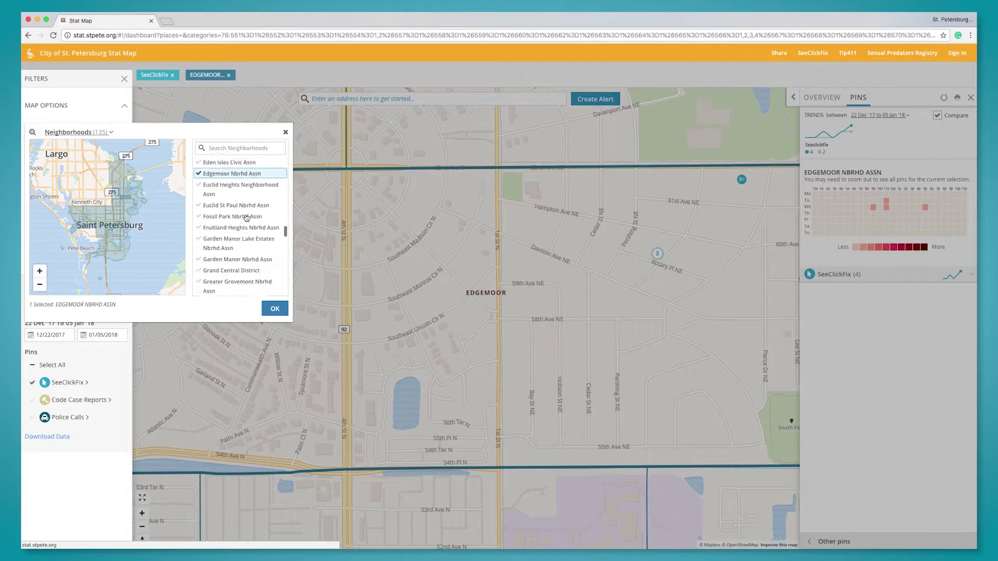
pyautogui.click(200, 171)
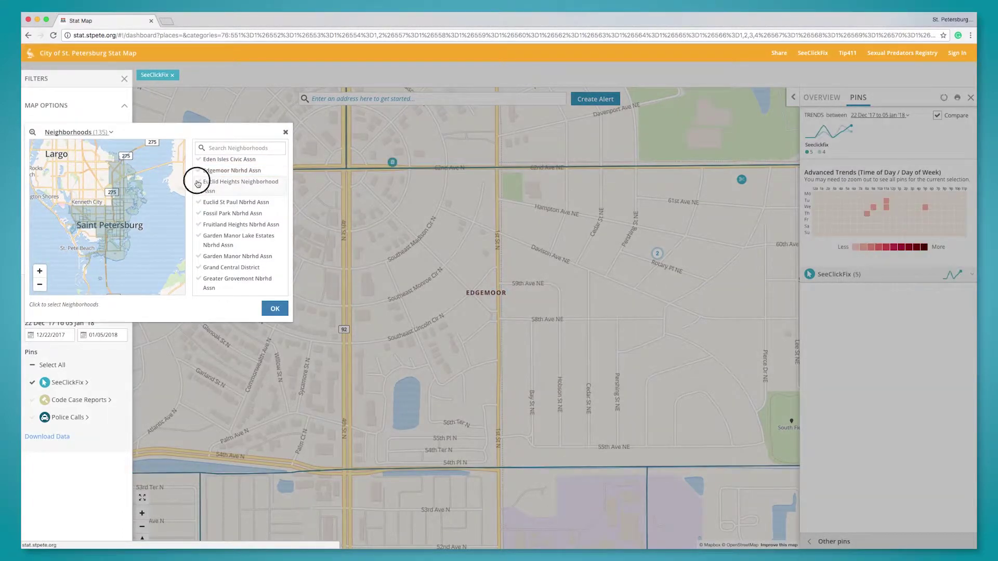
pyautogui.click(197, 183)
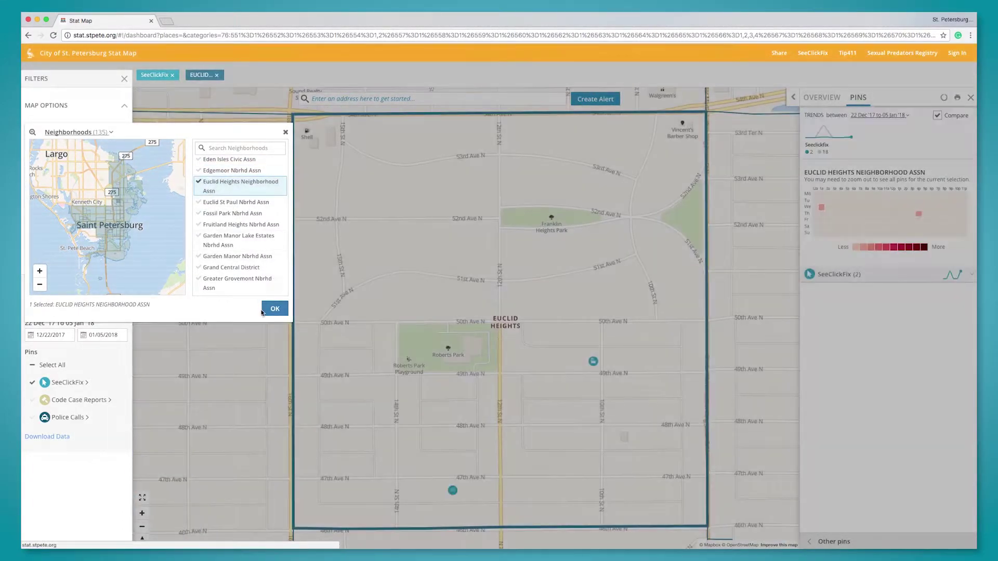
pyautogui.click(265, 310)
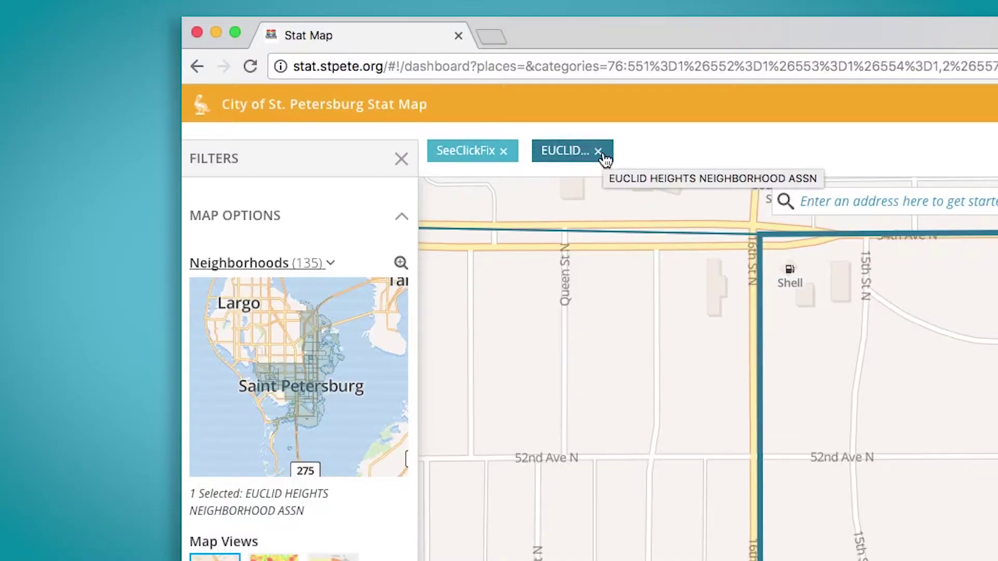
pyautogui.click(217, 75)
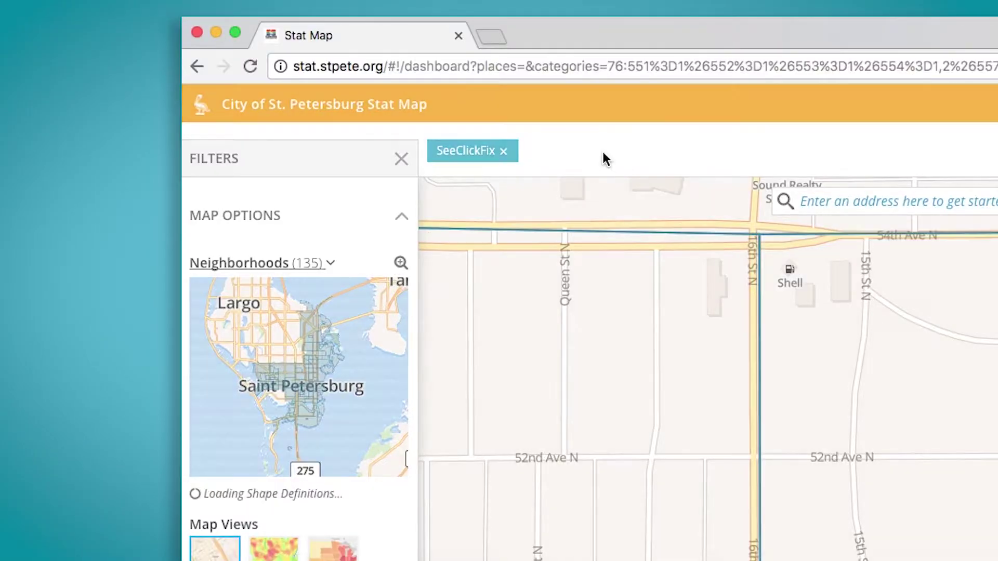
# Switch the area boundaries from Neighborhoods to Council Districts.
pyautogui.click(330, 263)
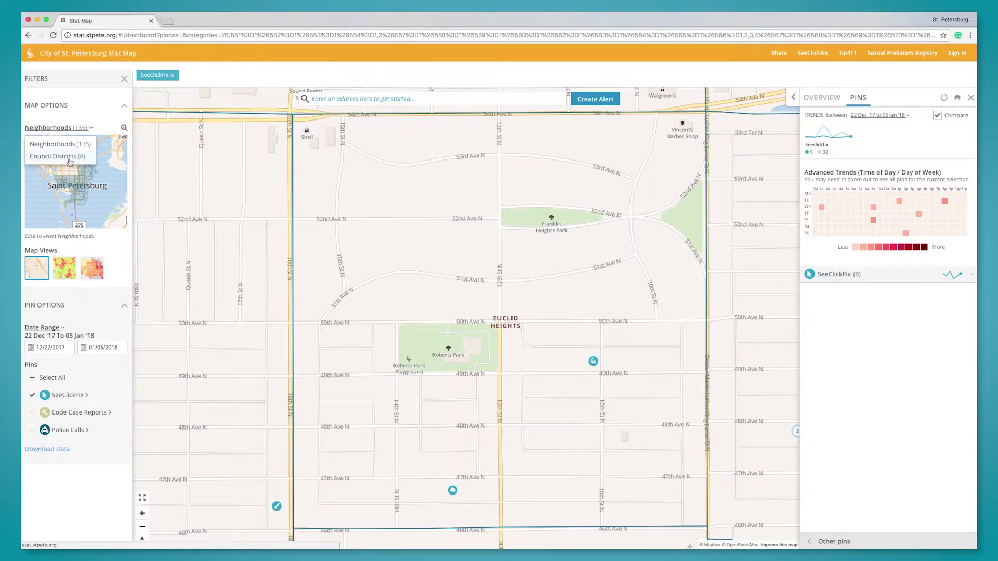
pyautogui.click(69, 161)
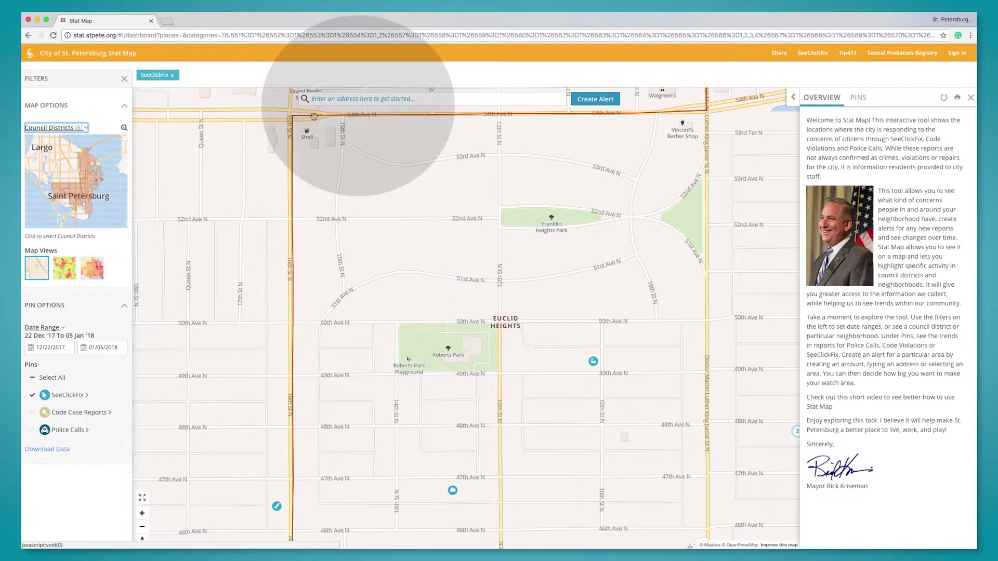
pyautogui.click(336, 103)
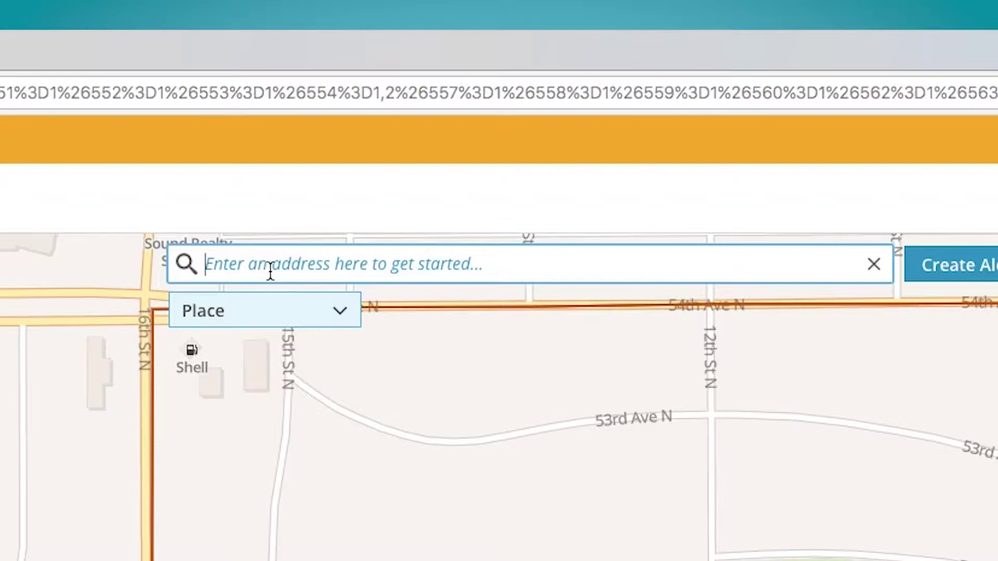
# Search for a downtown address and widen the mile radius around it to 1.05.
pyautogui.write('175 5th N')
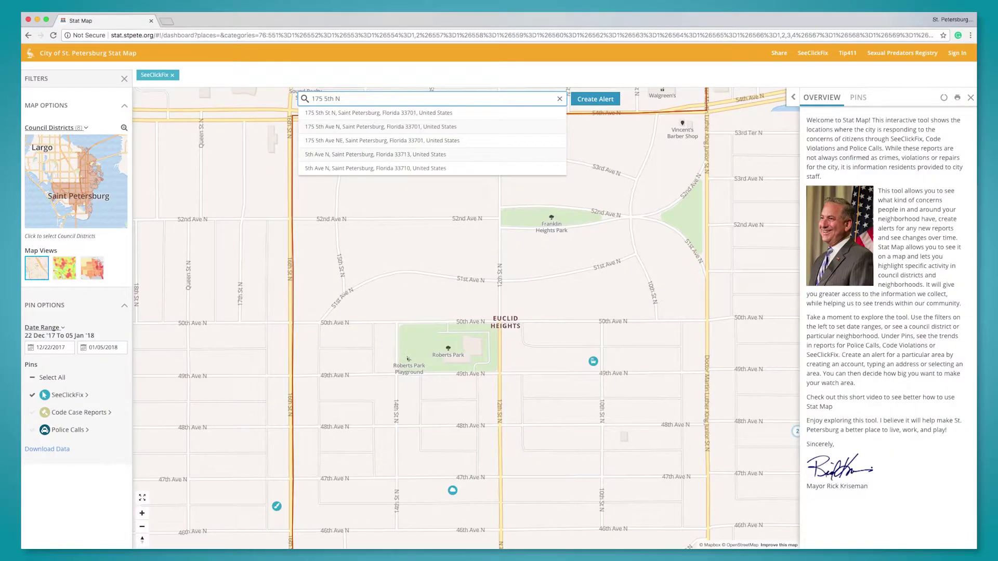
pyautogui.click(341, 114)
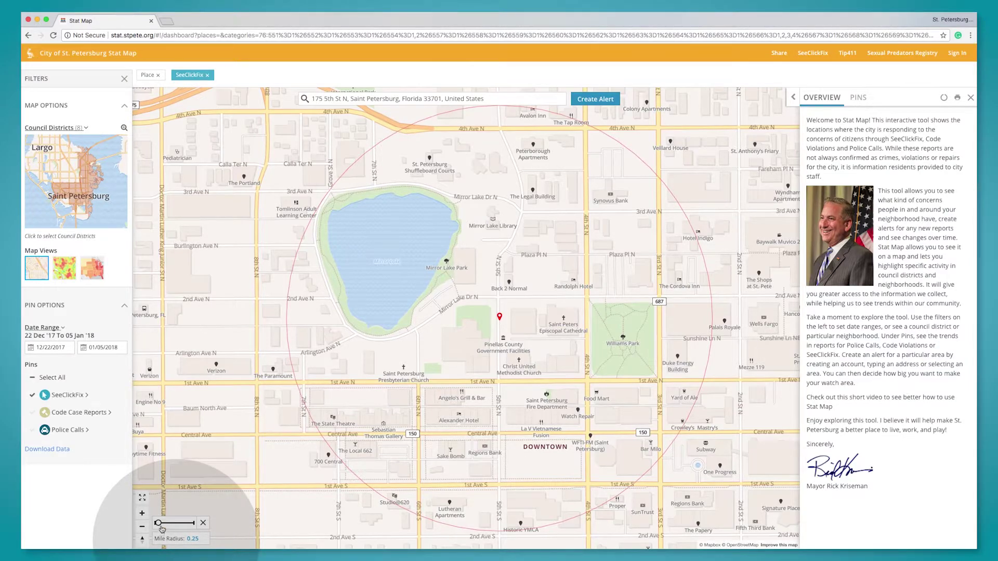
pyautogui.moveTo(158, 523); pyautogui.dragTo(162, 525)
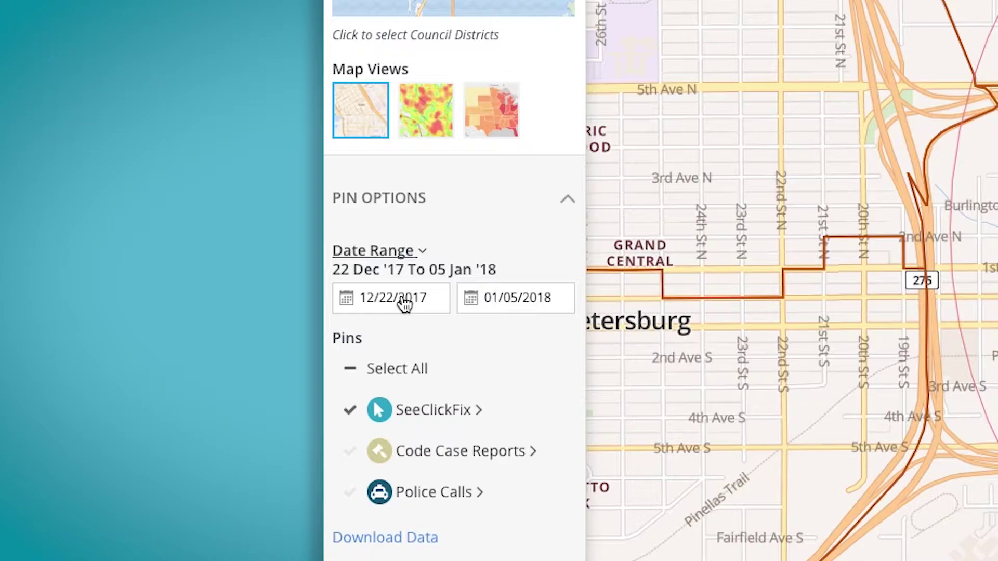
# Set the date range to November 1 through November 30, 2017.
pyautogui.click(401, 302)
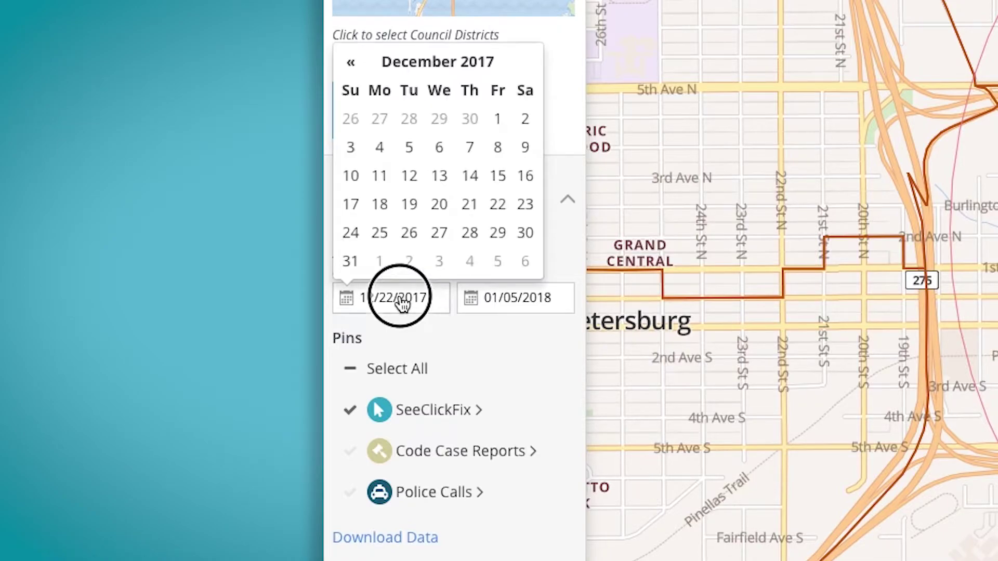
pyautogui.click(356, 65)
pyautogui.click(442, 120)
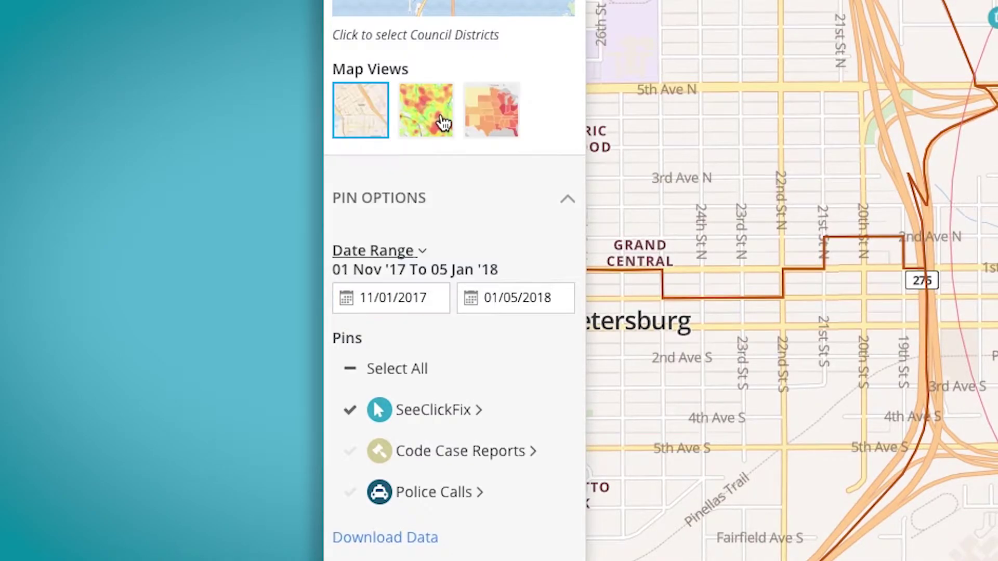
pyautogui.click(512, 300)
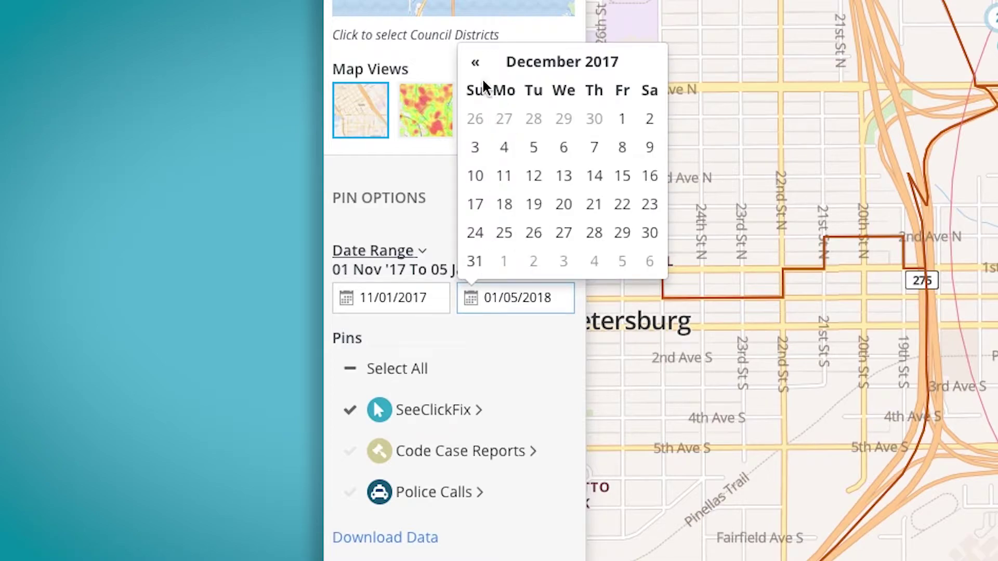
pyautogui.click(475, 63)
# Confirm the 11/30/2017 end date and add Code Case Reports and Police Calls pins.
pyautogui.click(594, 233)
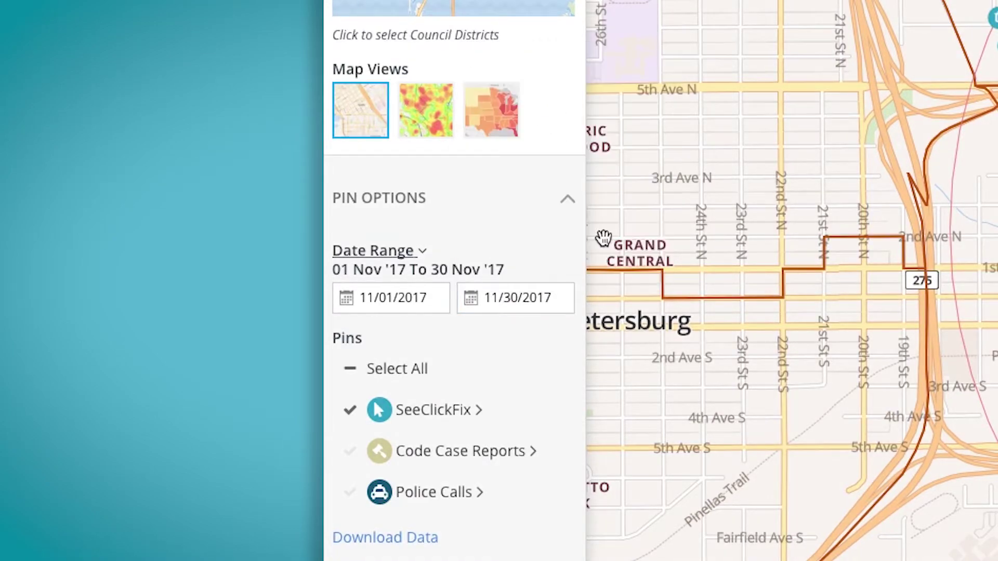
pyautogui.click(349, 451)
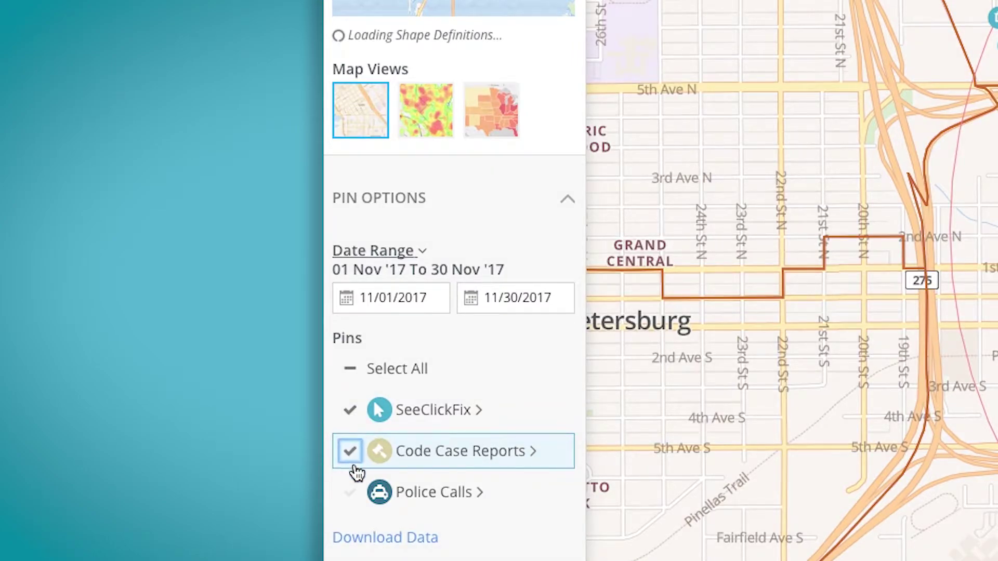
pyautogui.click(351, 504)
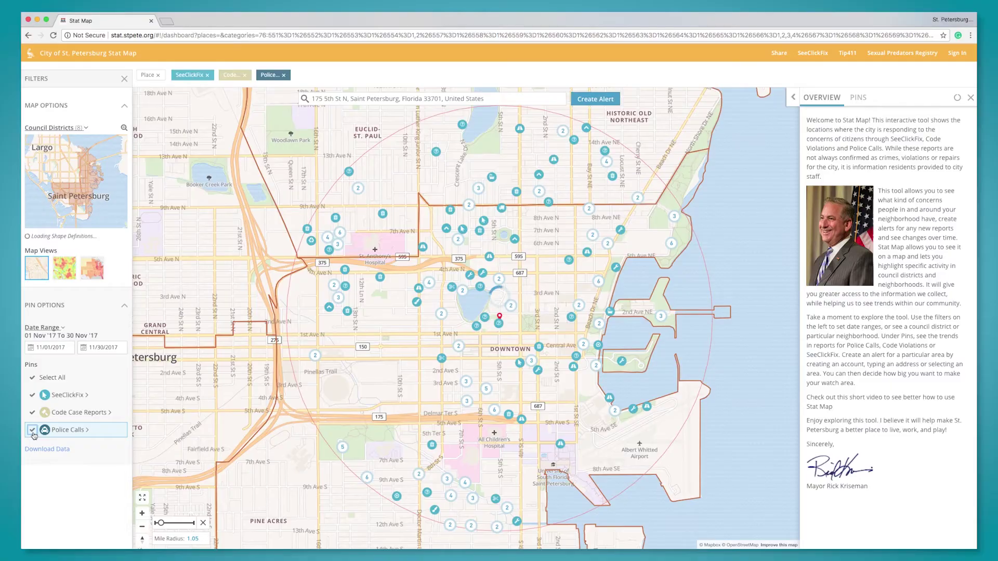
# Try Death Investigation and Homicide police call categories, then re-enable all categories.
pyautogui.click(89, 431)
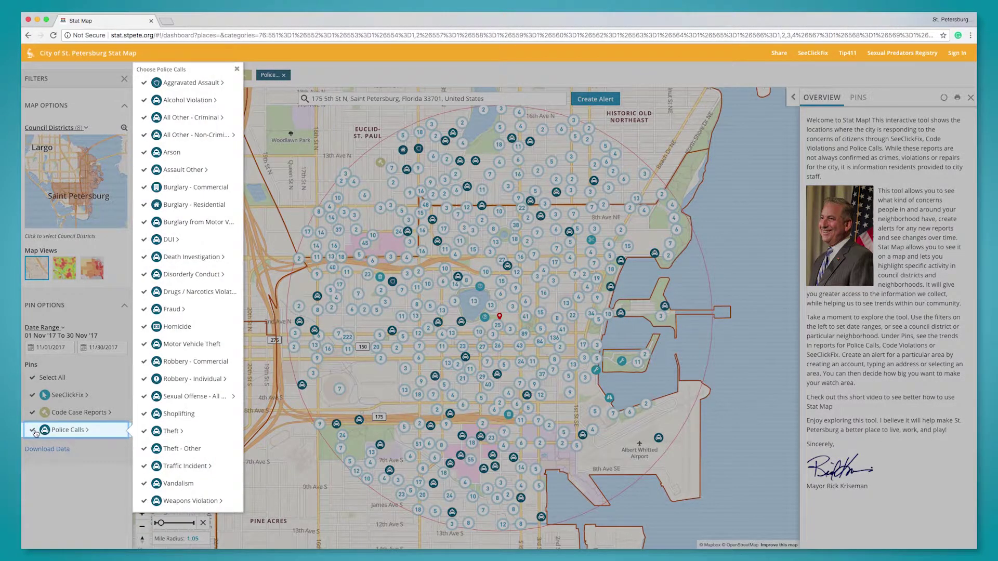
pyautogui.click(32, 431)
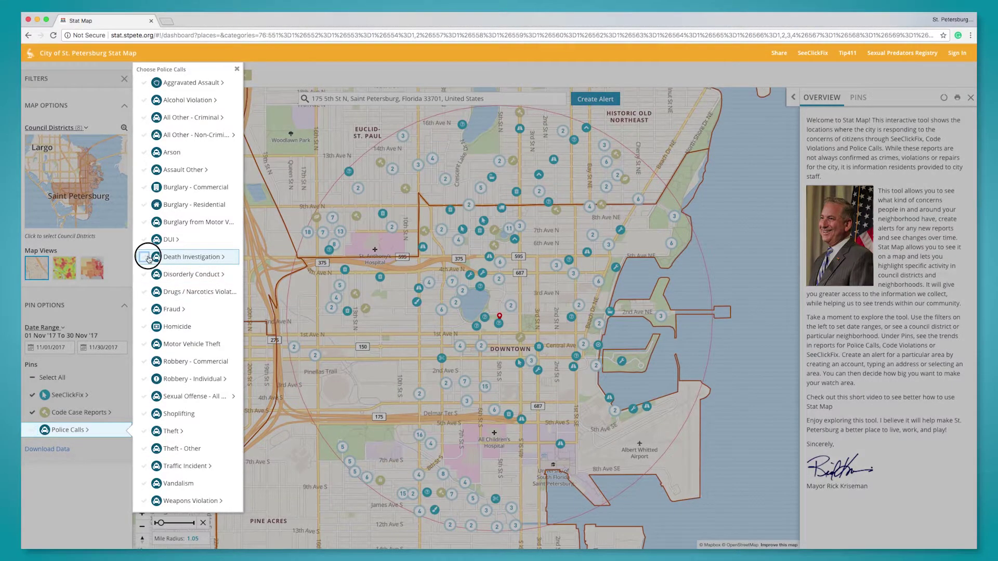
pyautogui.click(146, 257)
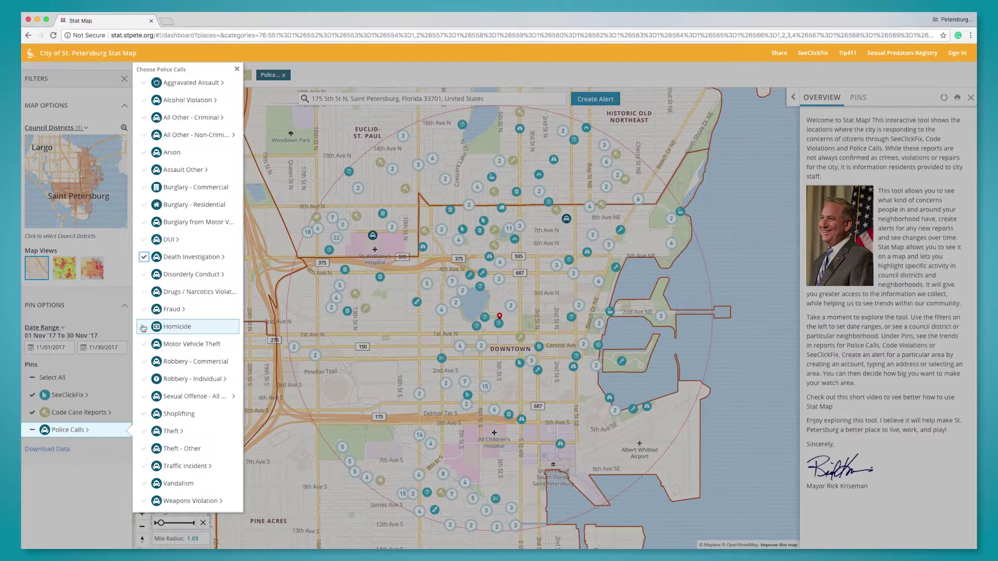
pyautogui.click(143, 327)
pyautogui.click(143, 327)
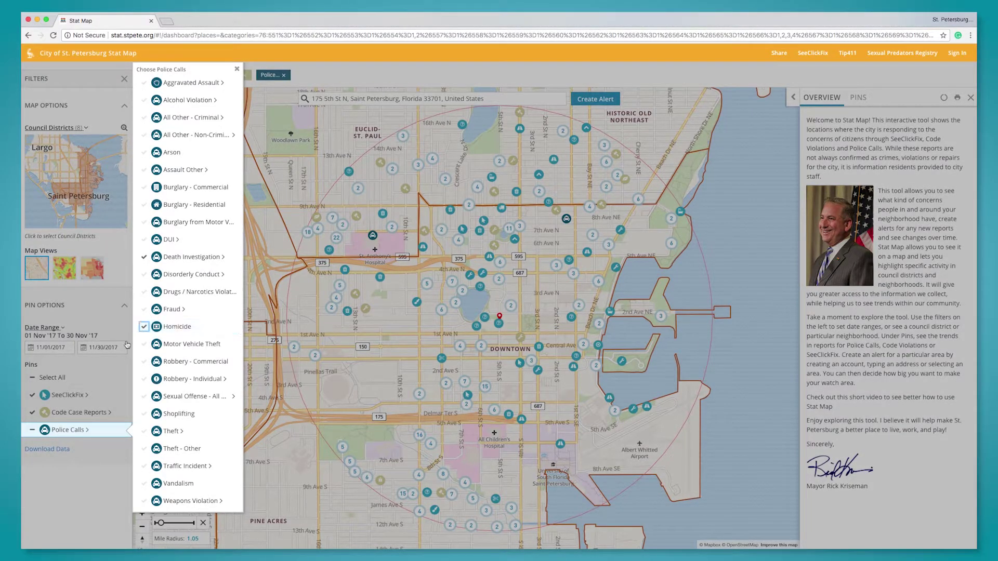
pyautogui.click(33, 431)
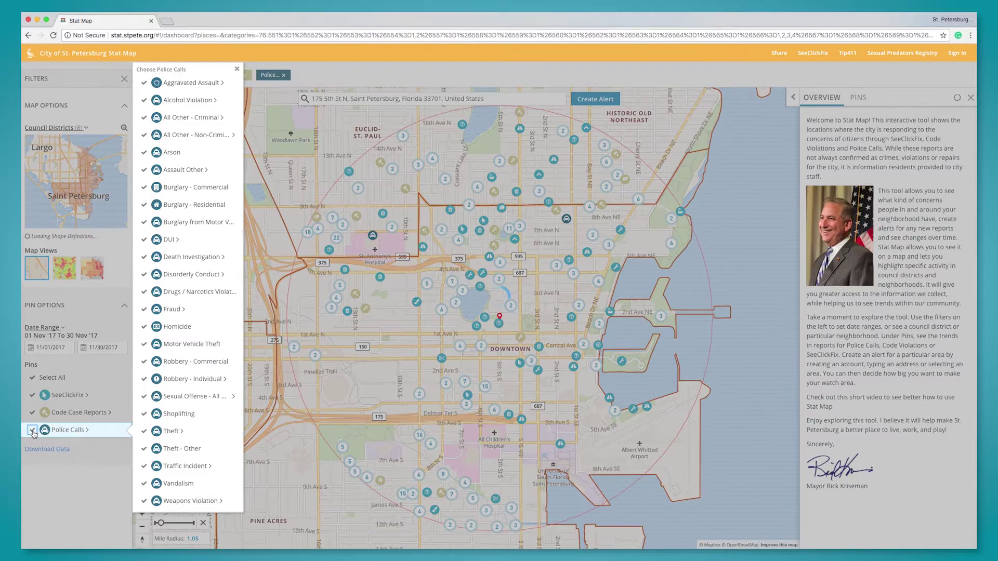
pyautogui.click(71, 500)
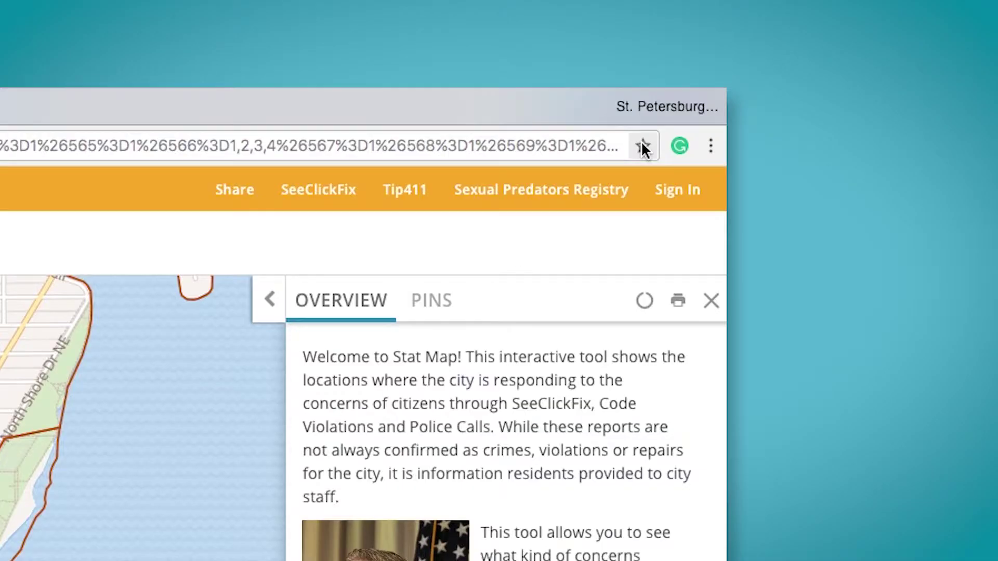
# Star the filtered map page, saving it to the Bookmarks Bar as 'Stat Map - City Hall'.
pyautogui.click(941, 35)
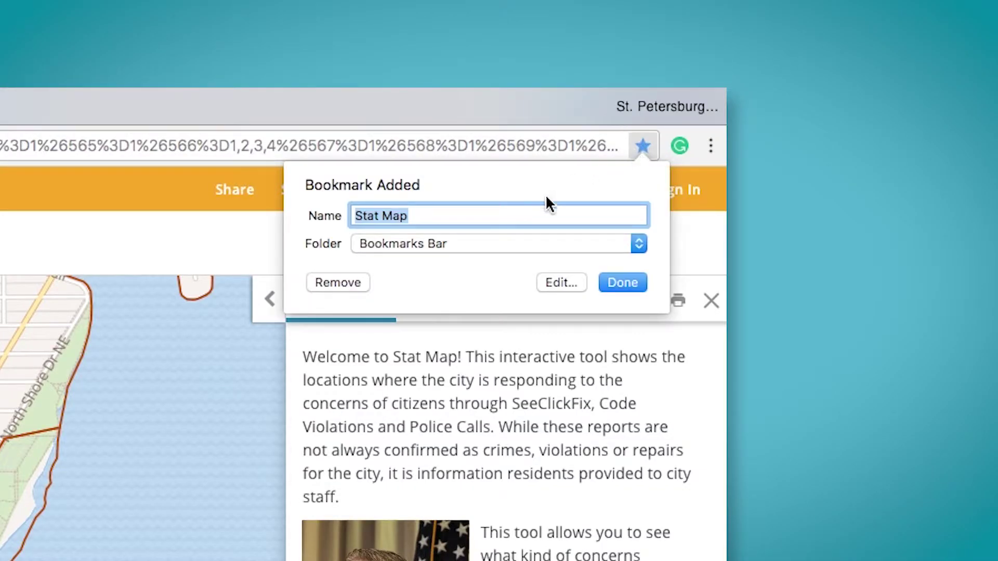
pyautogui.click(507, 214)
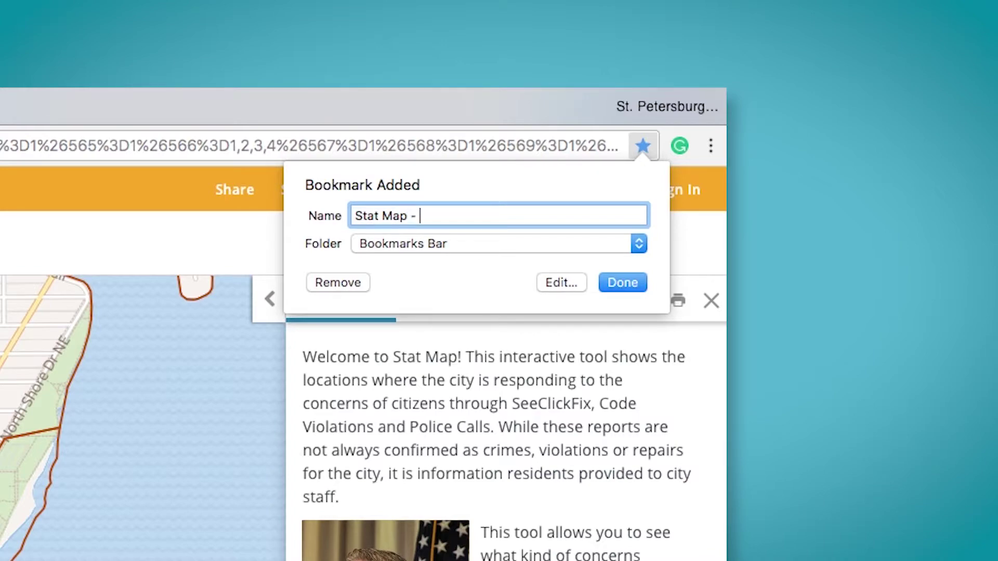
pyautogui.write('ll')
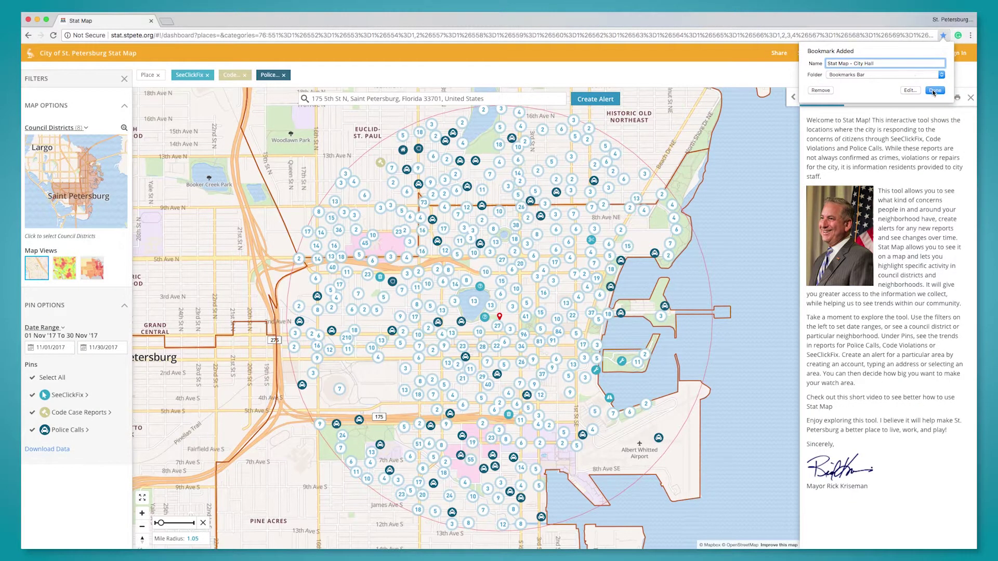
pyautogui.click(934, 91)
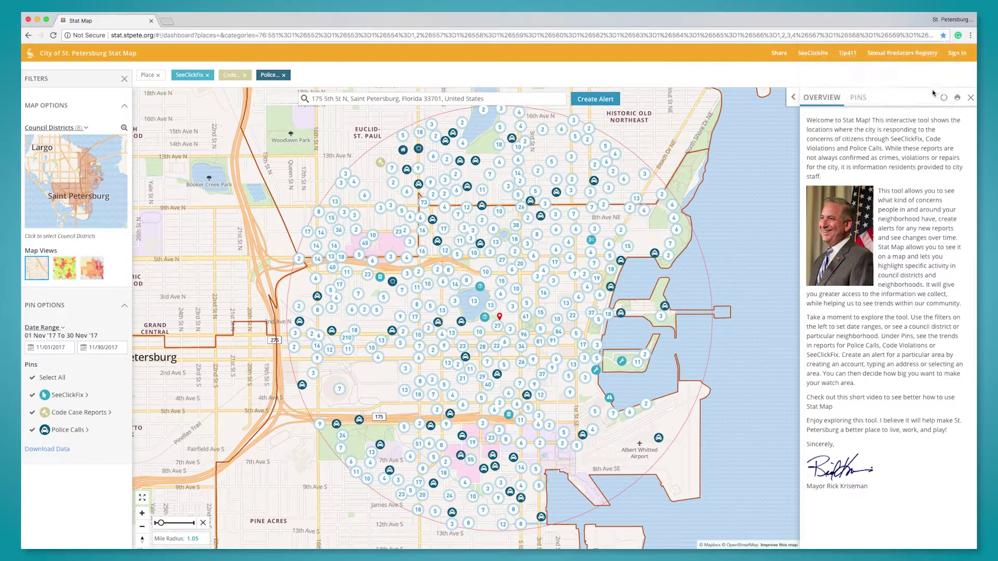
# Start an address alert, look through the Socrata sign-up page, then close it.
pyautogui.click(598, 101)
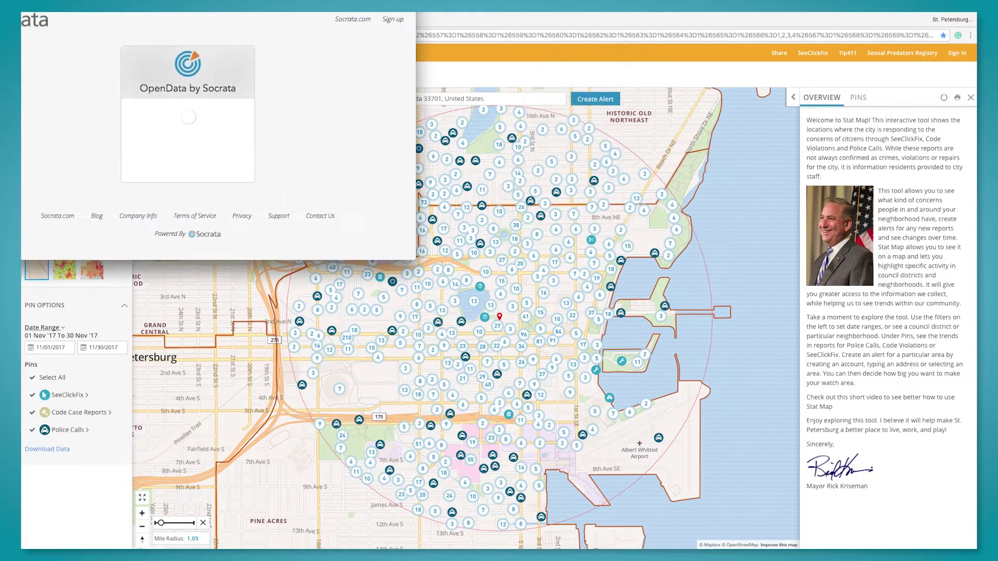
pyautogui.click(512, 100)
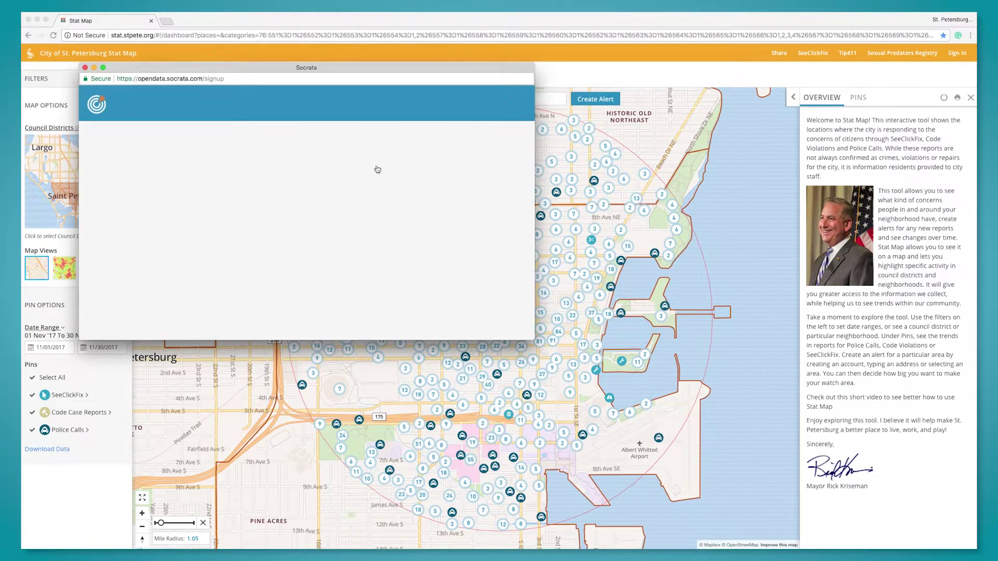
pyautogui.scroll(-5, 476, 210)
pyautogui.scroll(-3, 478, 213)
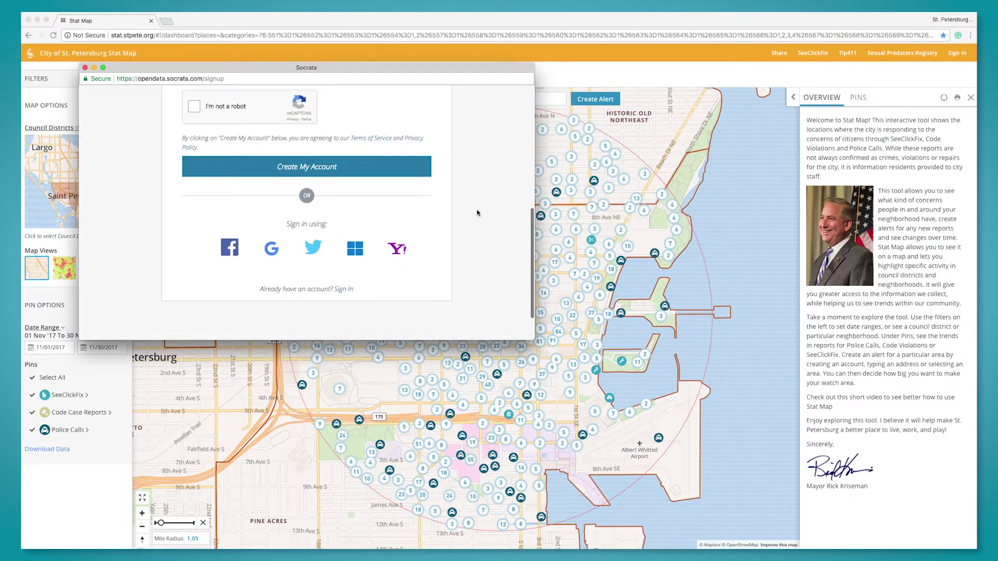
pyautogui.scroll(1, 477, 213)
pyautogui.scroll(3, 475, 107)
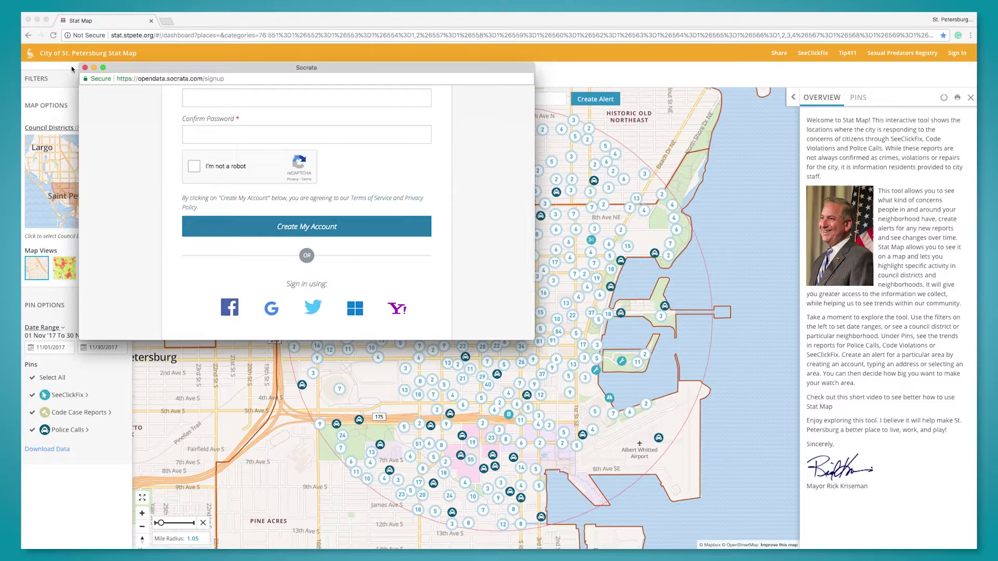
pyautogui.click(84, 68)
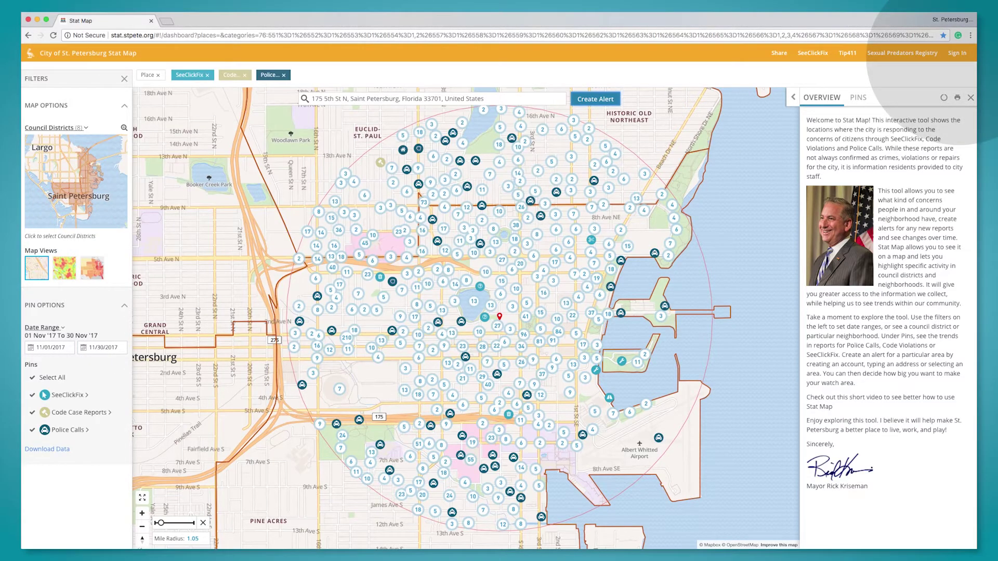
# Sign in to Socrata using the remembered account.
pyautogui.click(957, 53)
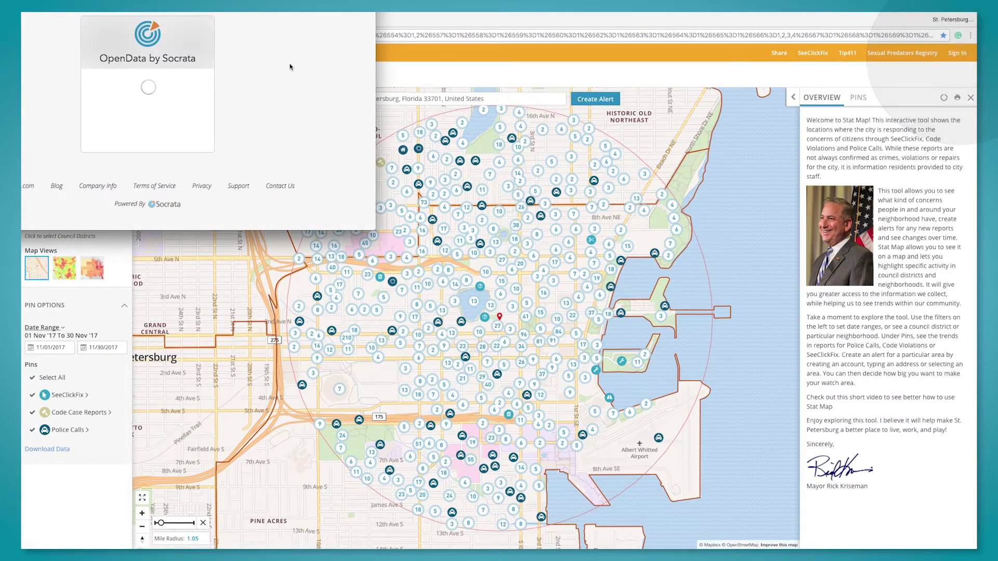
pyautogui.moveTo(230, 0); pyautogui.dragTo(431, 113)
pyautogui.click(372, 255)
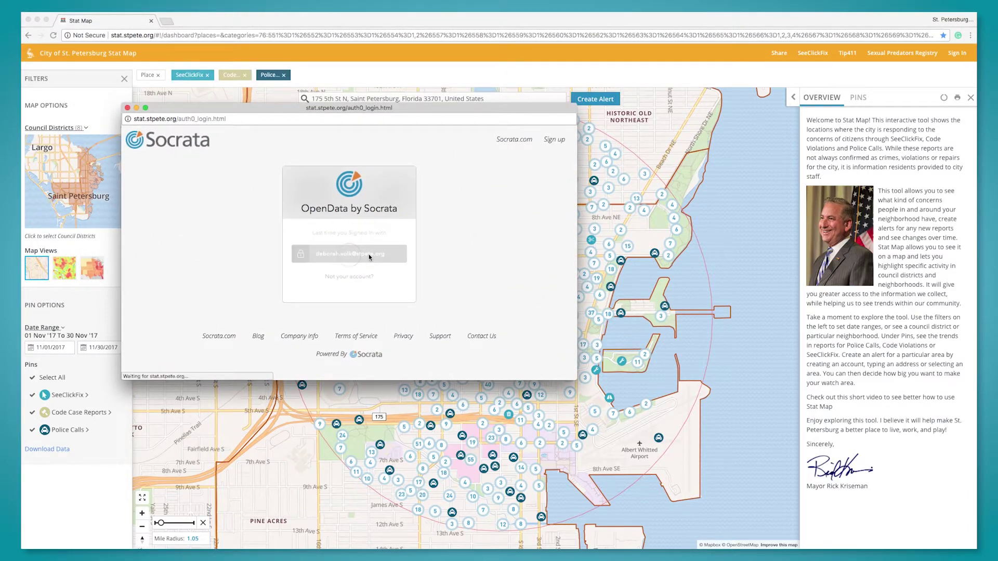
# Replace the prefilled alert name with 'City Hall' and save it with daily email updates.
pyautogui.moveTo(447, 260)
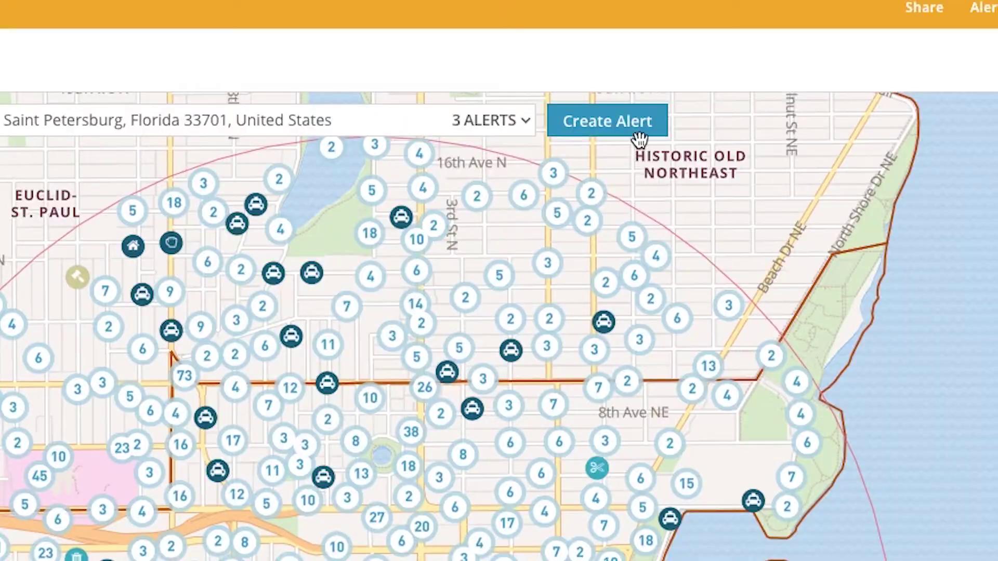
pyautogui.click(604, 99)
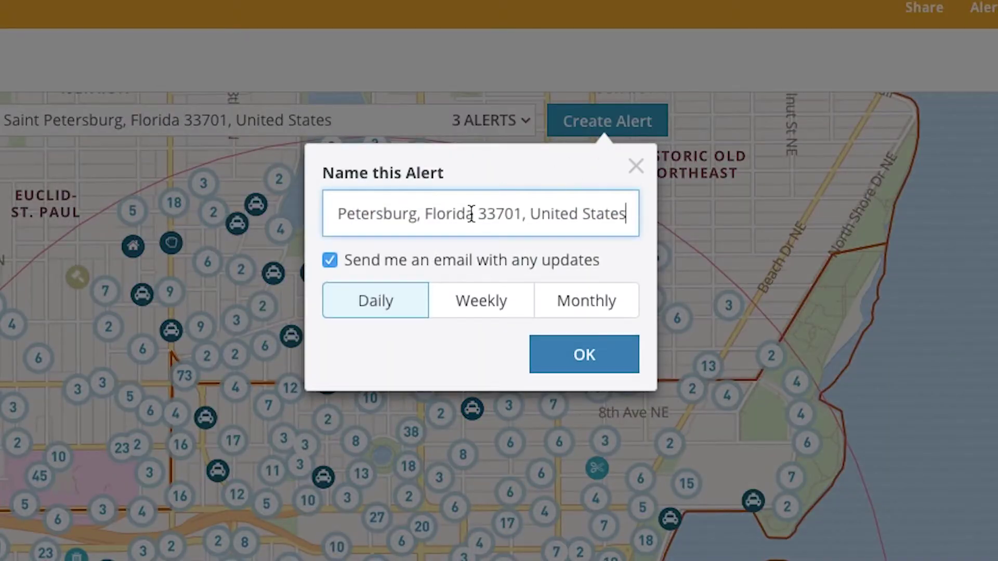
pyautogui.tripleClick(368, 215)
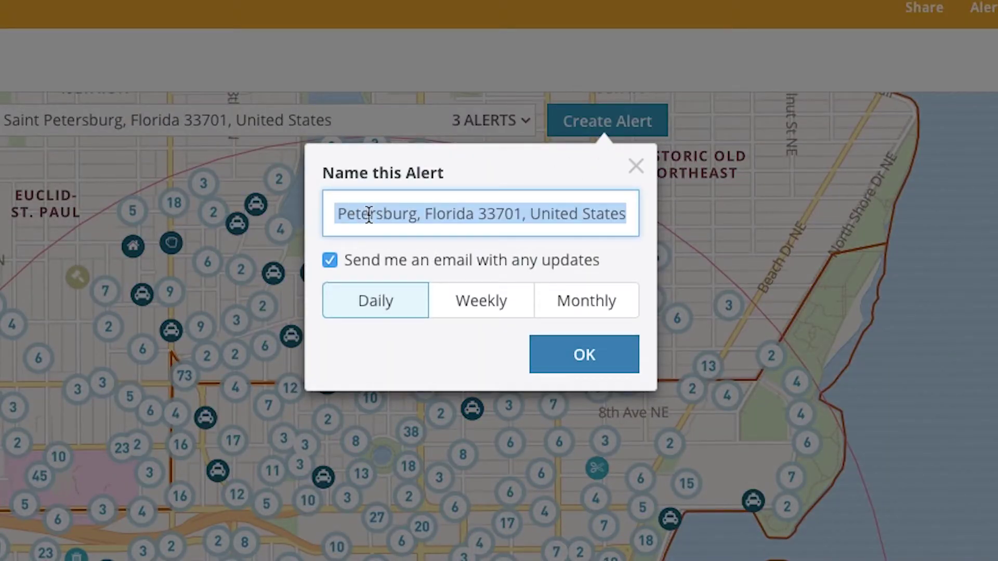
pyautogui.write('City Hall')
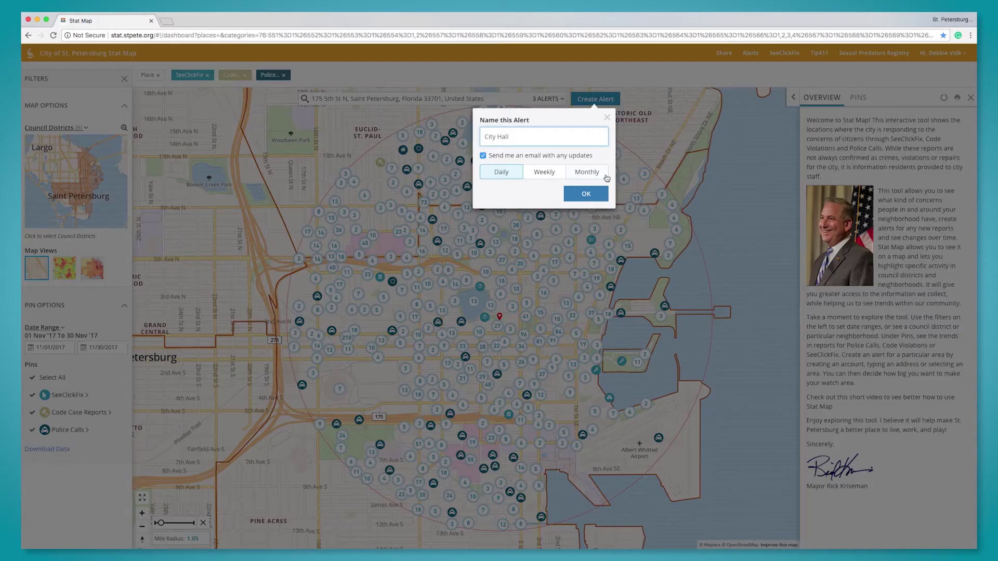
pyautogui.click(608, 355)
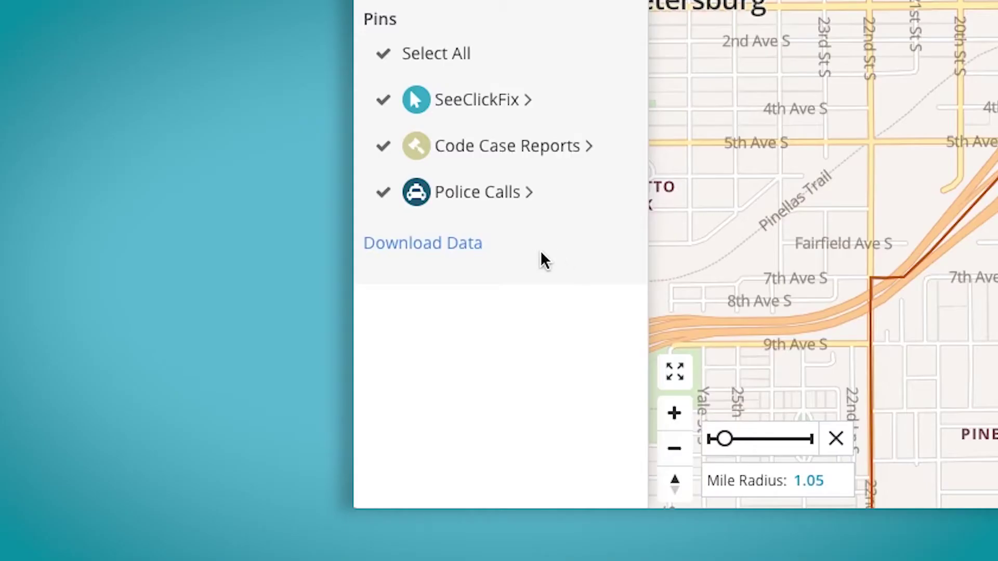
# Open the Download Data link under Pins to reach the datasets page.
pyautogui.click(460, 259)
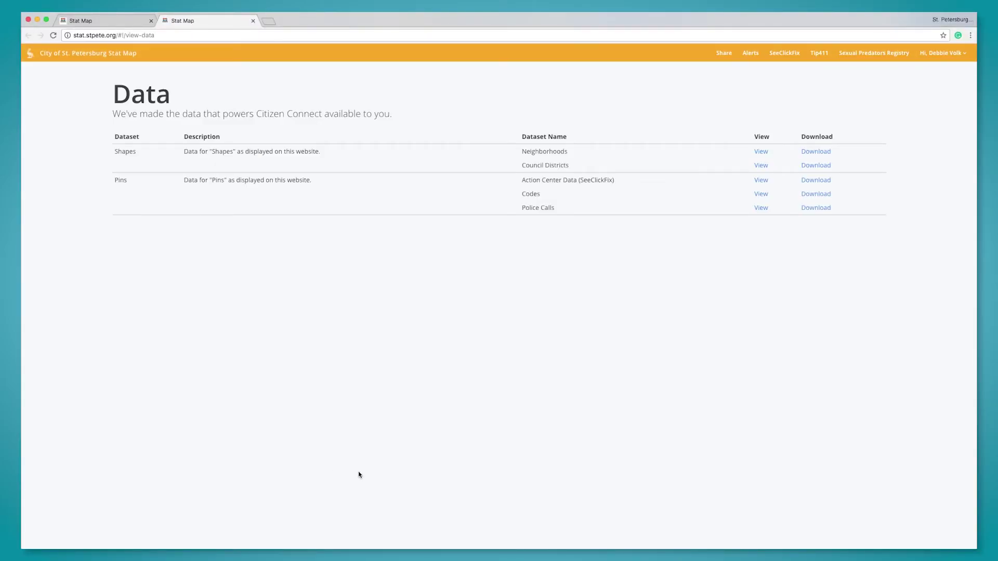